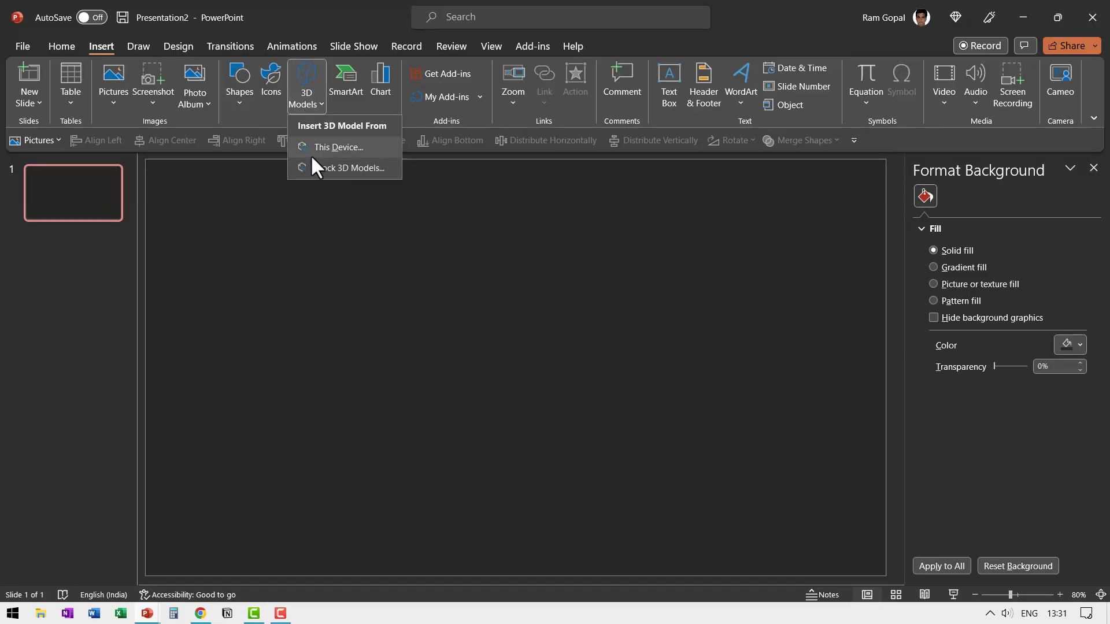
- Search the stock 3D models for 'Globe' and choose the realistic Earth globe
{"action": "left_click", "coordinate": [323, 168]}
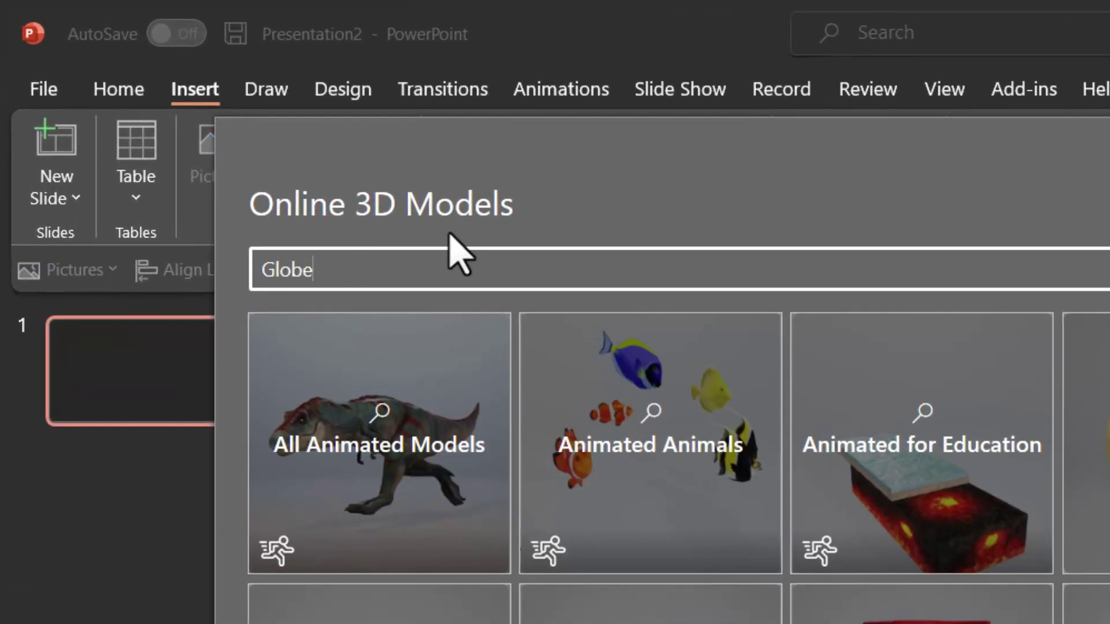
{"action": "key", "text": "Return"}
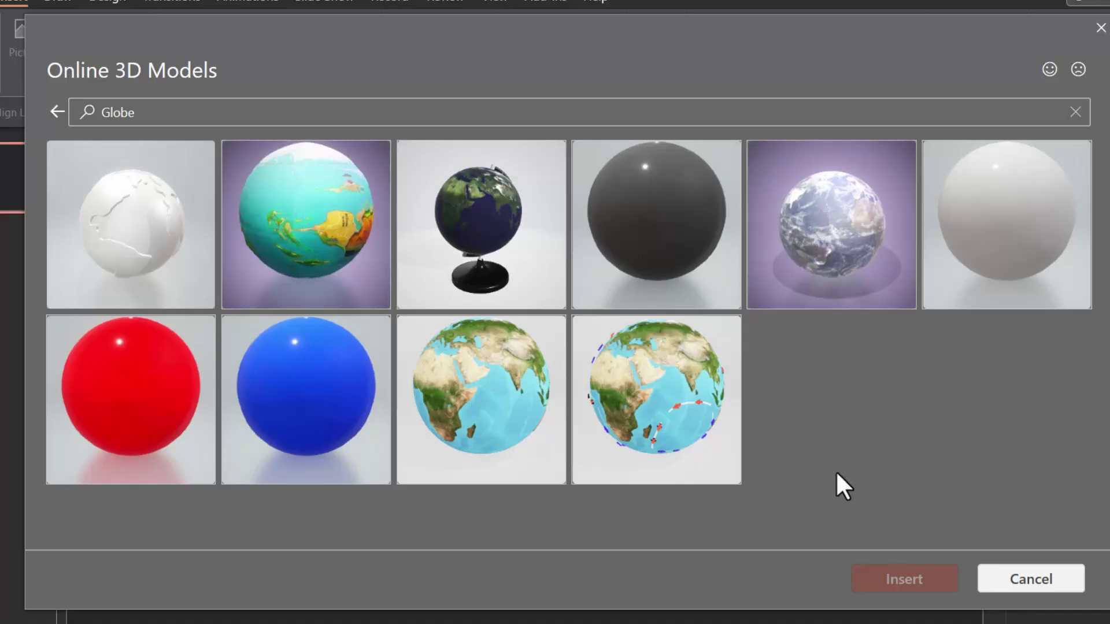
{"action": "left_click", "coordinate": [518, 387]}
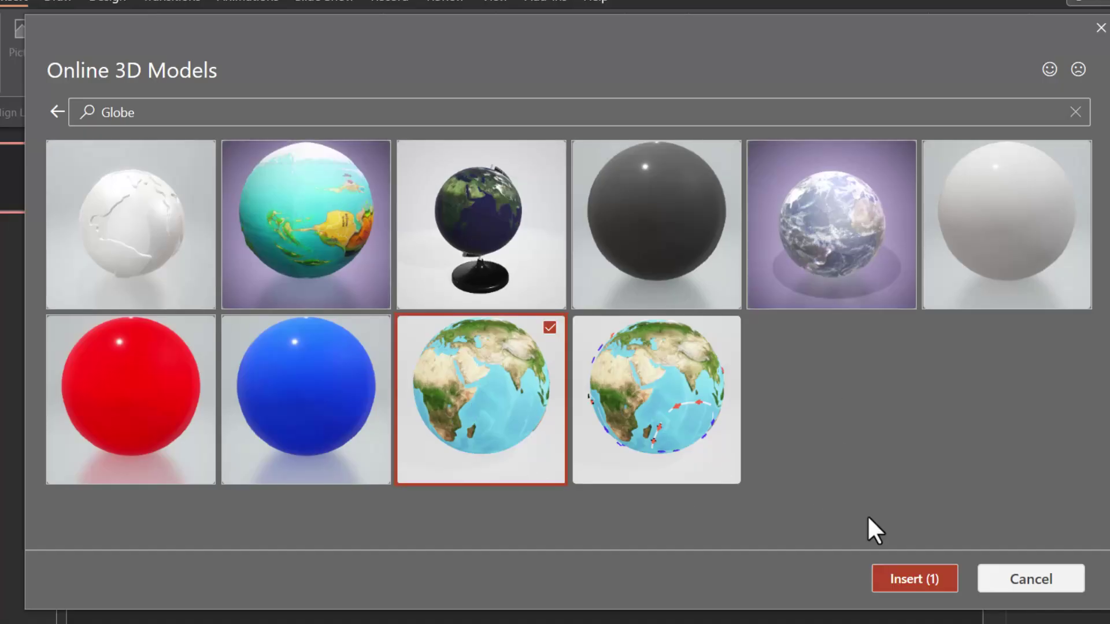
- Insert the Earth globe, enlarge it to about 17.32 × 17.05 cm, and rotate it so Asia faces front
{"action": "left_click", "coordinate": [923, 587]}
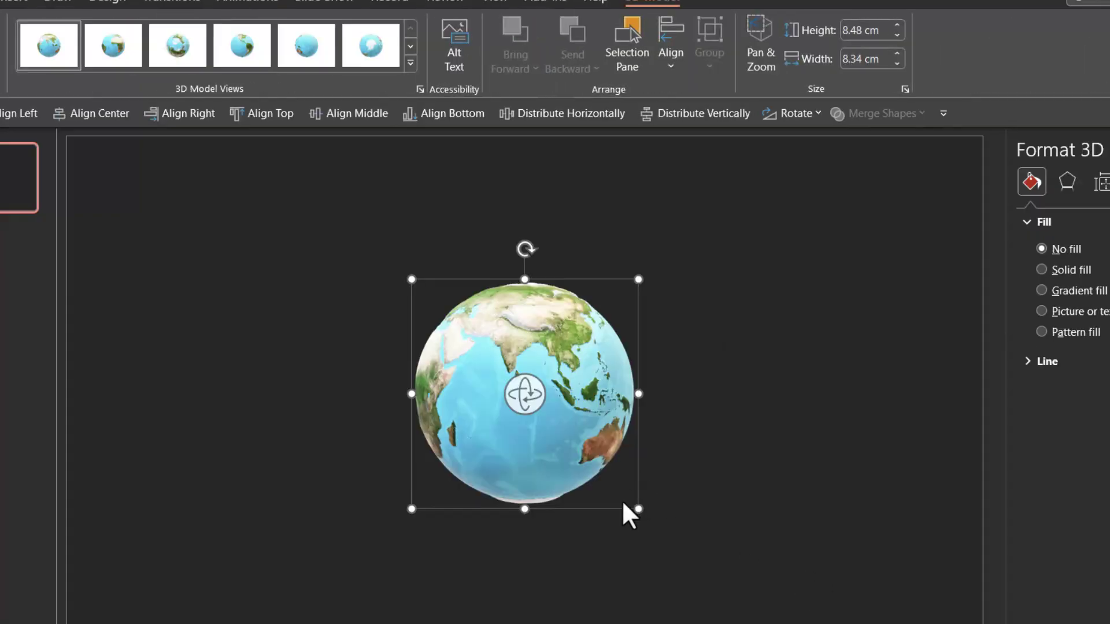
{"action": "left_click_drag", "start_coordinate": [608, 506], "coordinate": [743, 623]}
{"action": "left_click_drag", "start_coordinate": [871, 589], "coordinate": [865, 583]}
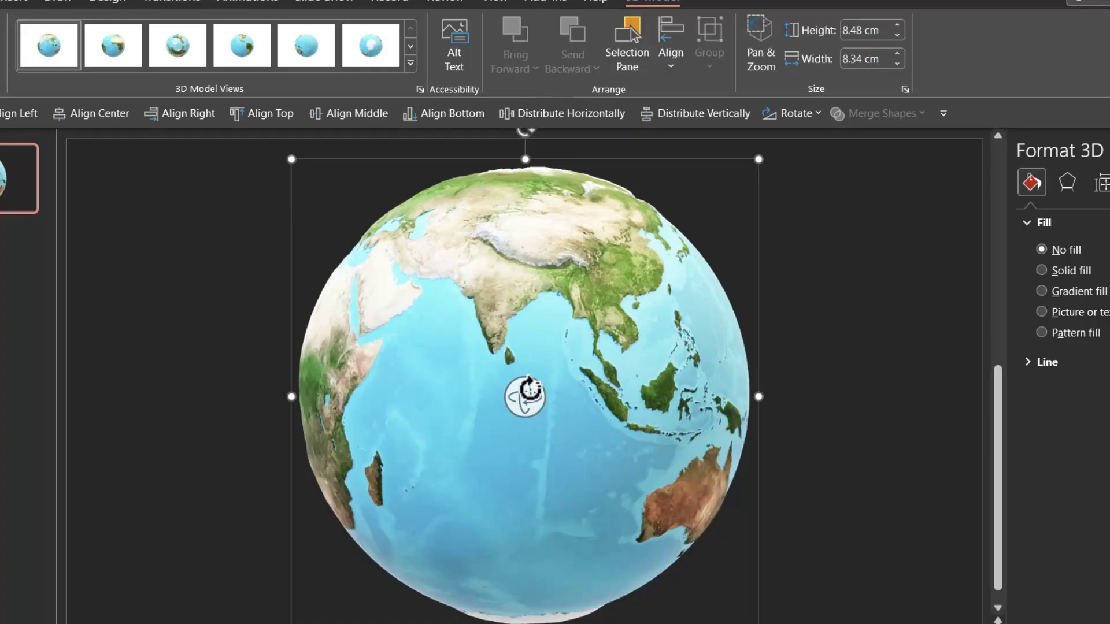
{"action": "left_click_drag", "start_coordinate": [526, 382], "coordinate": [545, 503]}
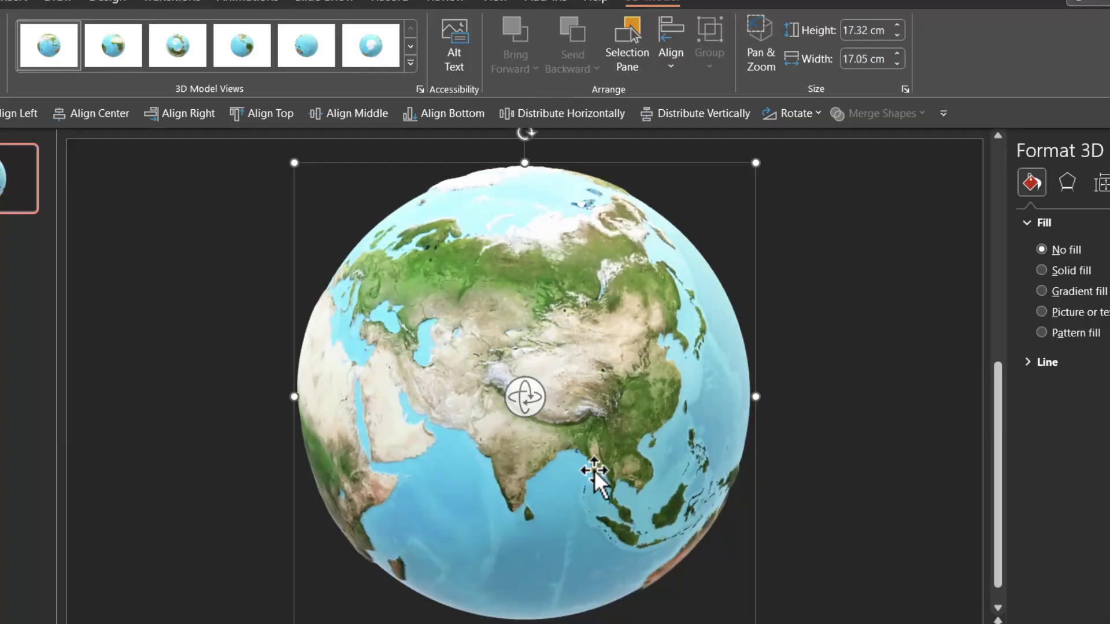
{"action": "left_click", "coordinate": [62, 46]}
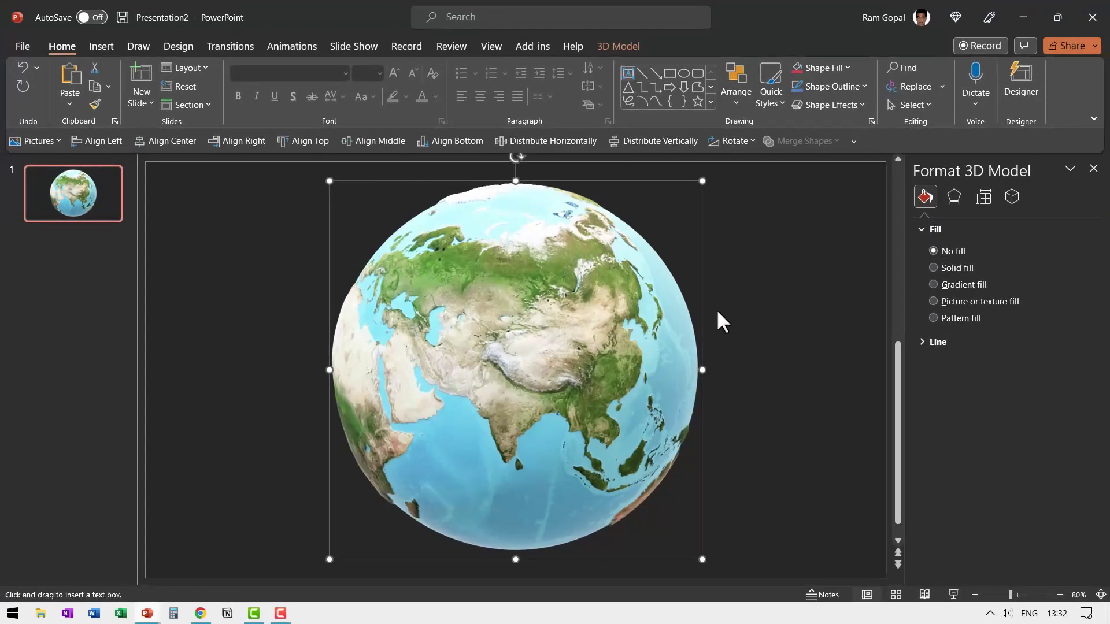
- Add a 72 pt 'Asia' text label and move it onto the globe's centre
{"action": "left_click", "coordinate": [729, 315]}
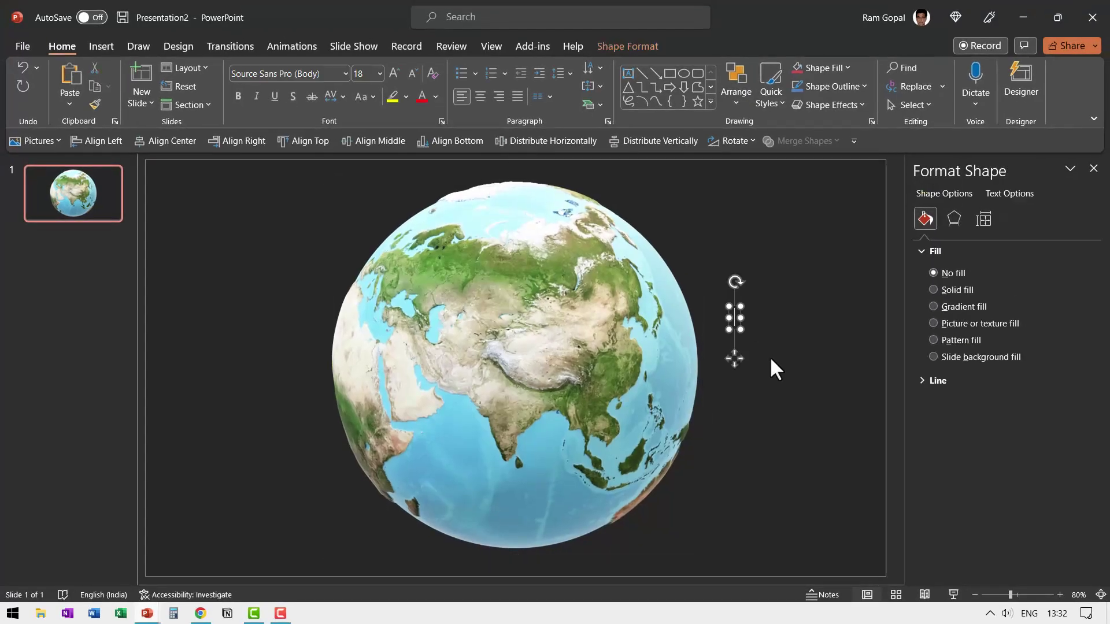
{"action": "type", "text": "Asia"}
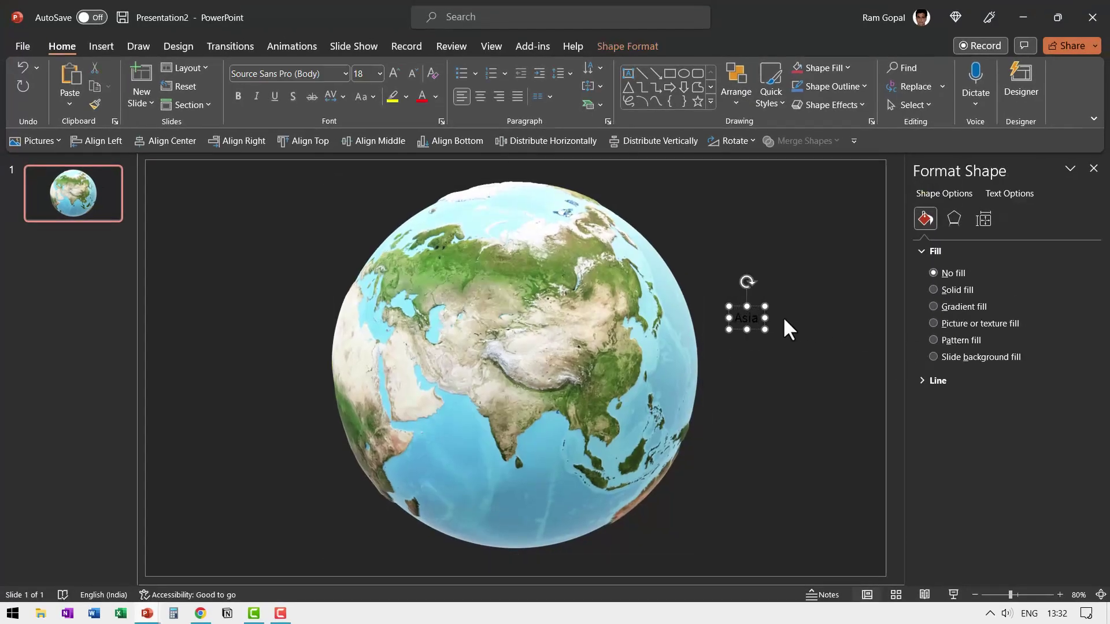
{"action": "left_click", "coordinate": [378, 73]}
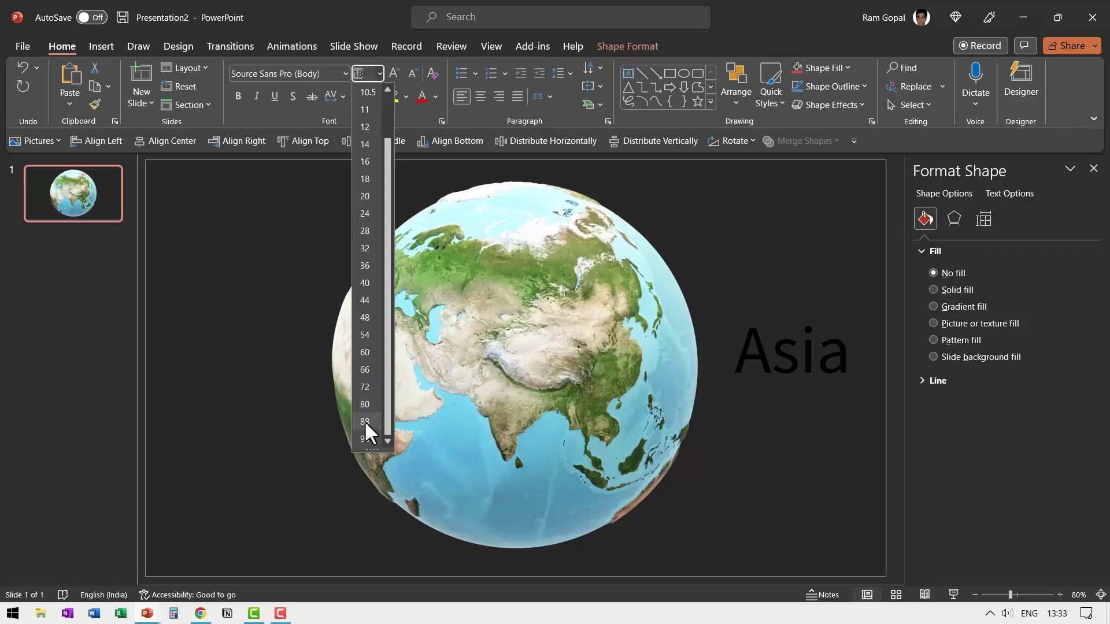
{"action": "left_click", "coordinate": [364, 387]}
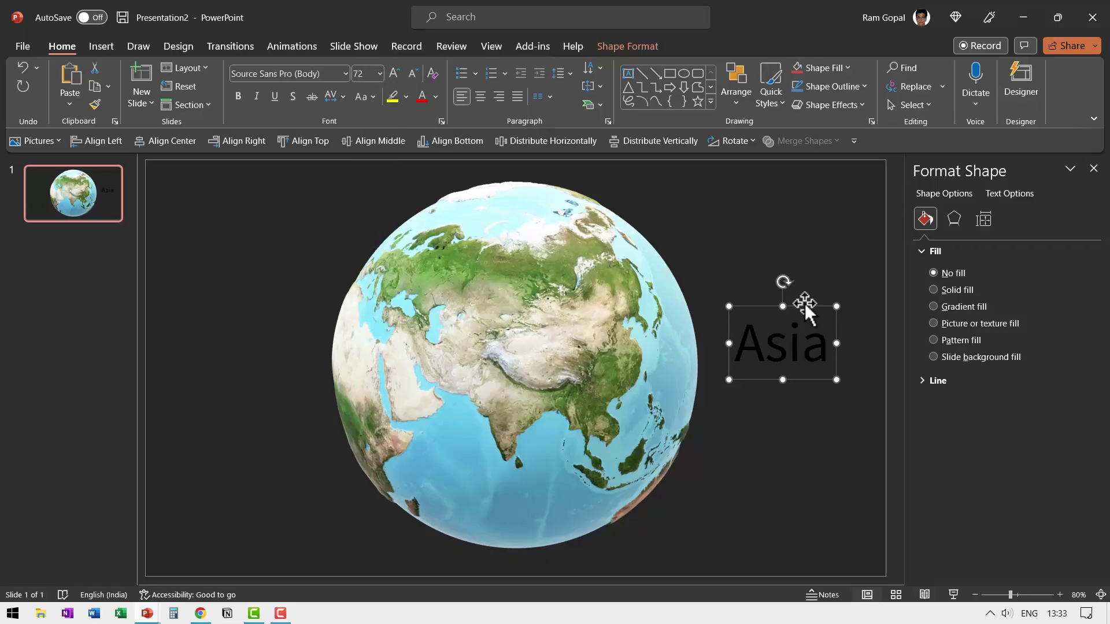
{"action": "left_click_drag", "start_coordinate": [805, 303], "coordinate": [538, 291]}
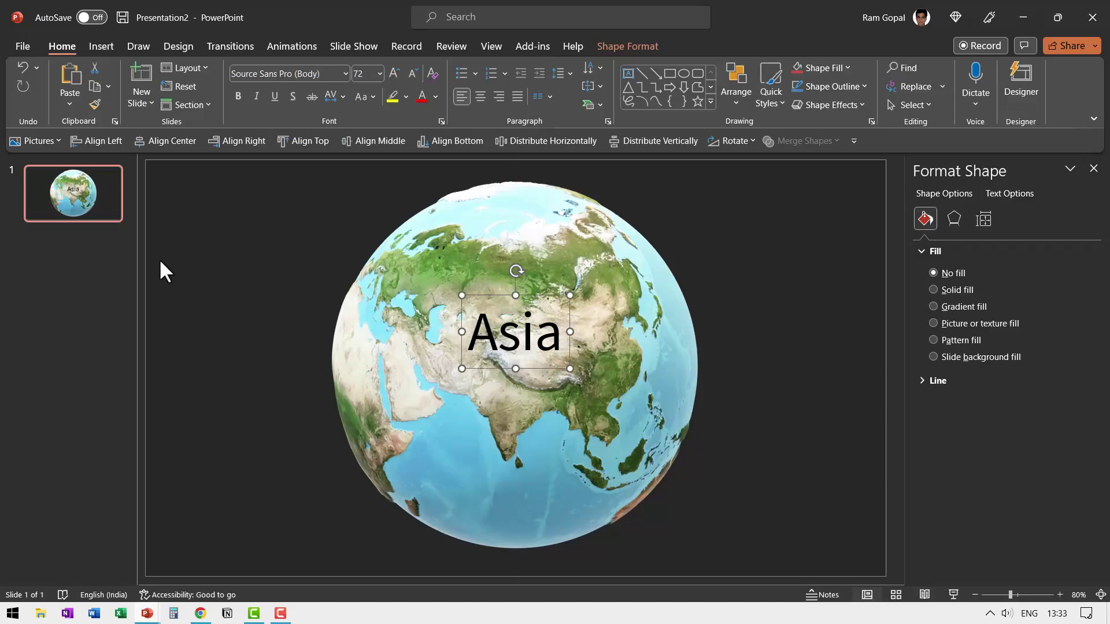
{"action": "right_click", "coordinate": [66, 205]}
- Duplicate slide 1, turn the globe to Australia, and relabel it 'Australia' below the continent
{"action": "left_click", "coordinate": [118, 353]}
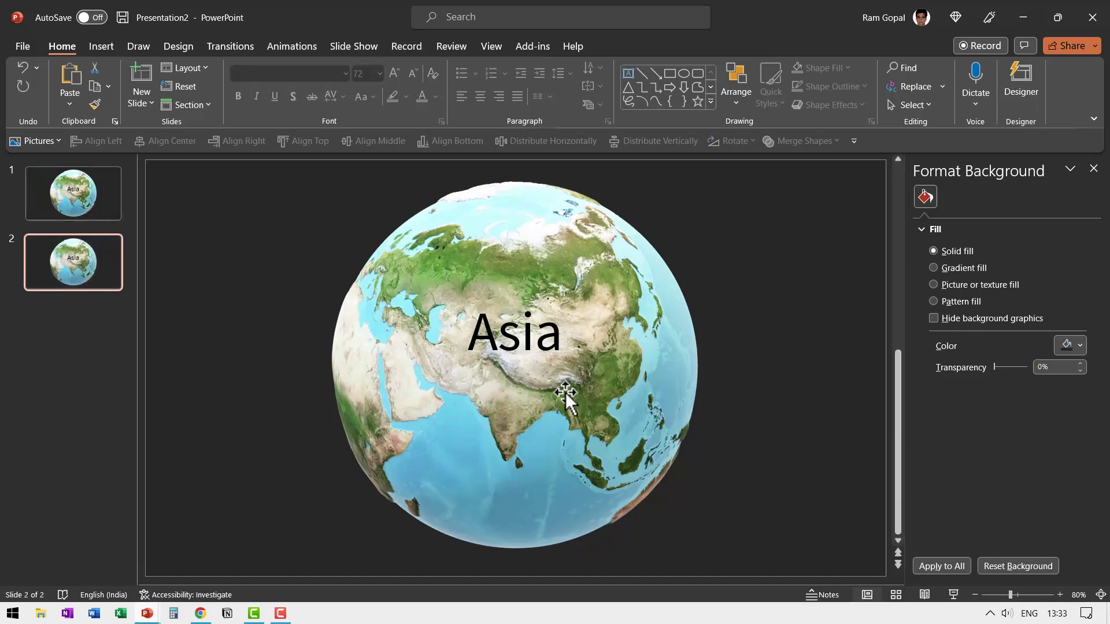
{"action": "left_click", "coordinate": [588, 345]}
{"action": "left_click_drag", "start_coordinate": [516, 367], "coordinate": [368, 194]}
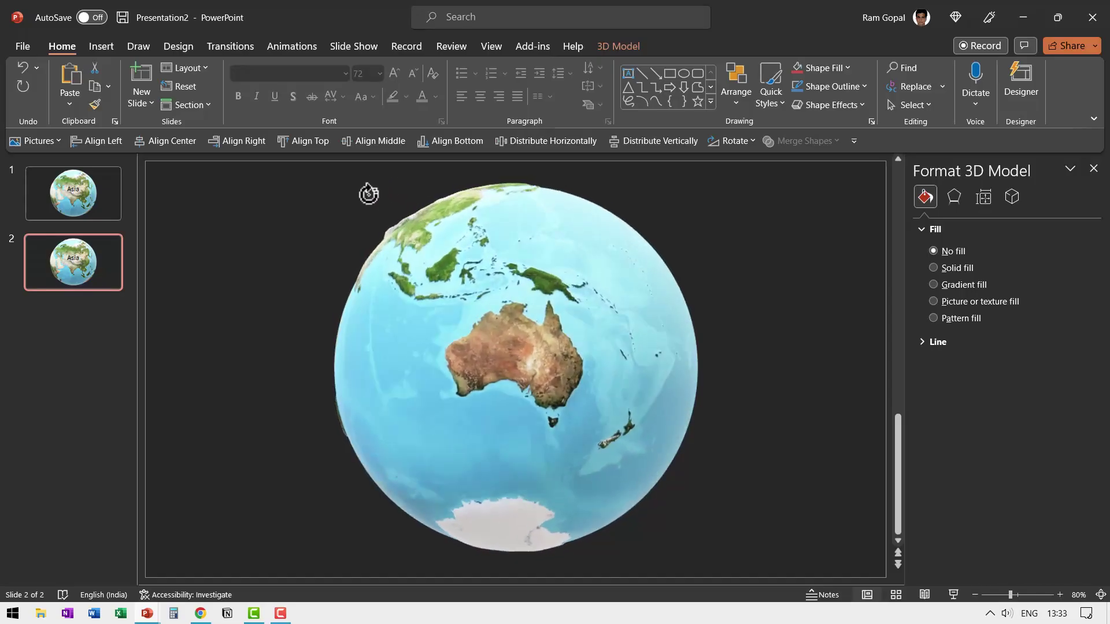
{"action": "left_click", "coordinate": [535, 345]}
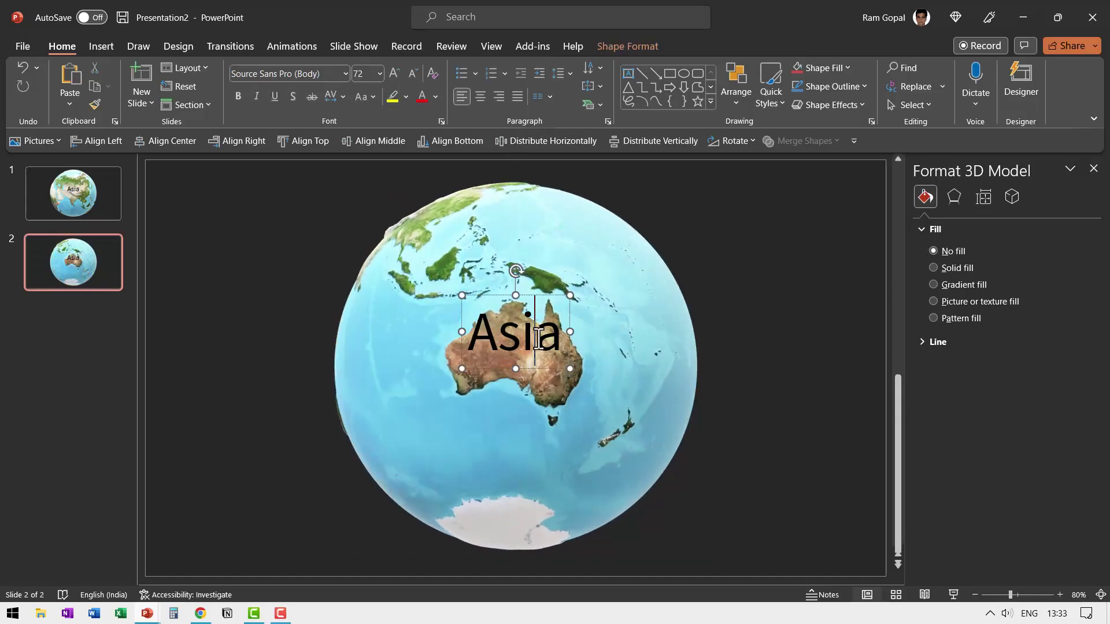
{"action": "left_click_drag", "start_coordinate": [509, 296], "coordinate": [466, 382]}
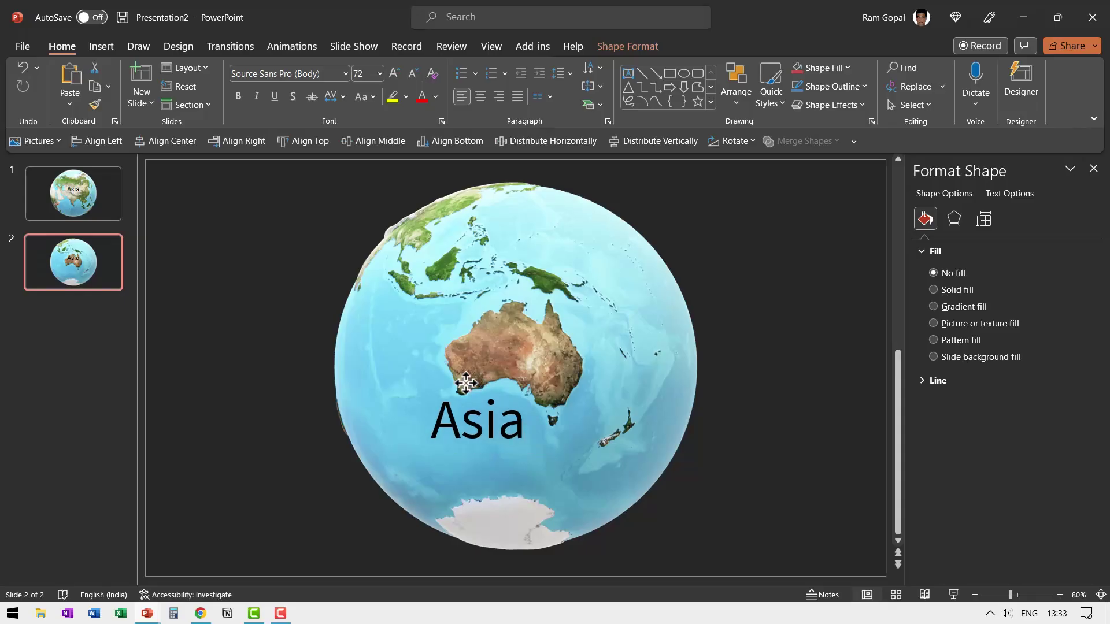
{"action": "double_click", "coordinate": [484, 427]}
{"action": "type", "text": "A"}
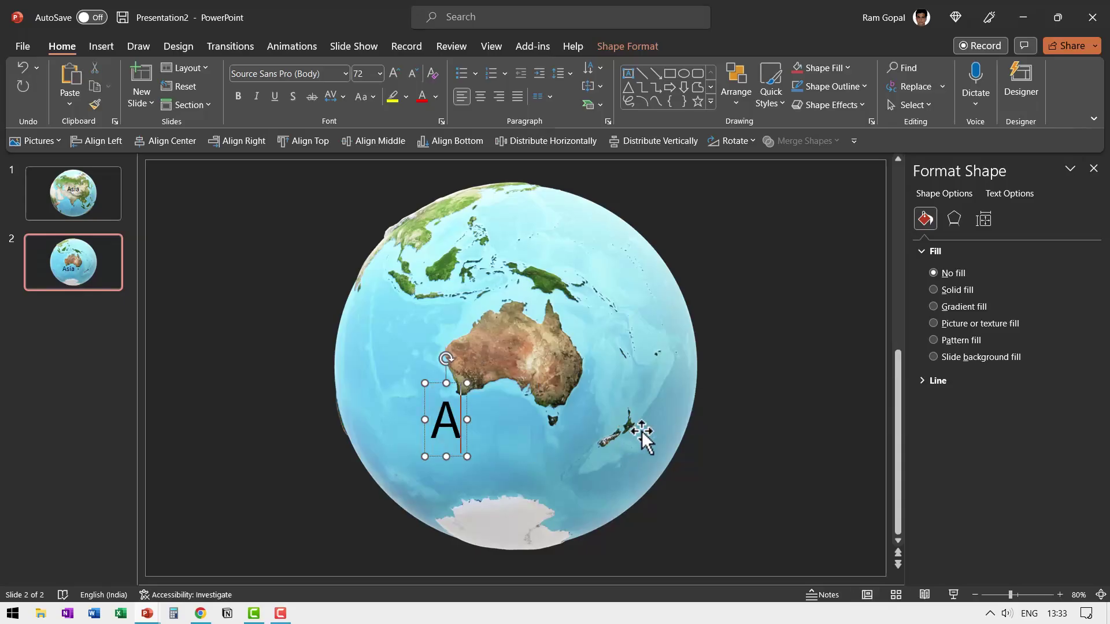
{"action": "type", "text": "ustralia"}
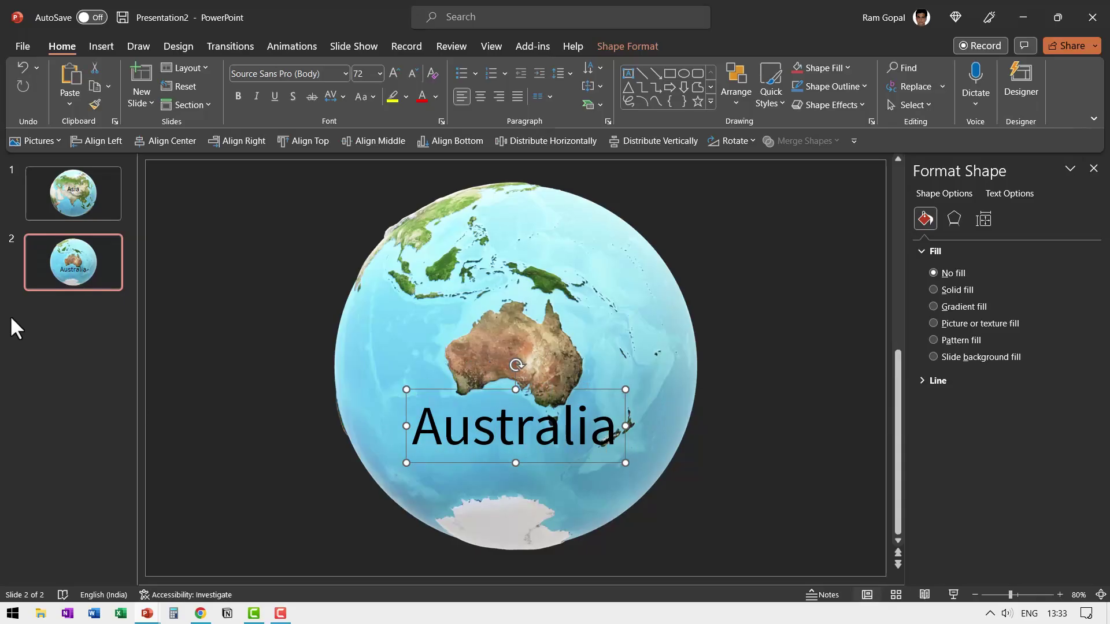
- Duplicate the Australia slide as slide 3, turn the globe to North America, and relabel it 'North America'
{"action": "right_click", "coordinate": [71, 278]}
{"action": "left_click", "coordinate": [129, 395]}
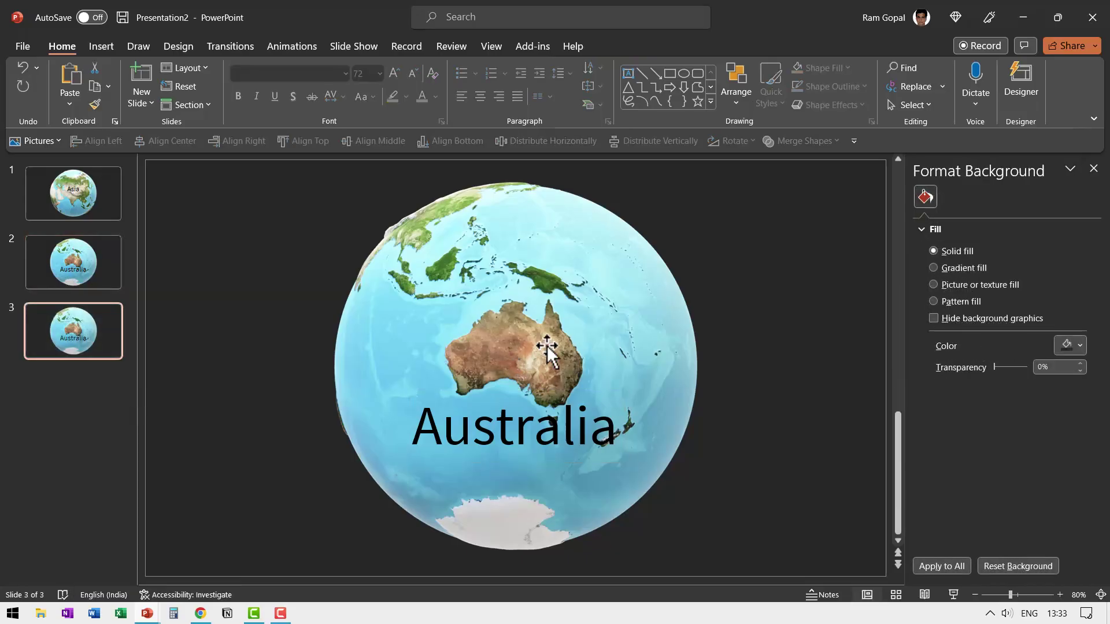
{"action": "left_click", "coordinate": [464, 441]}
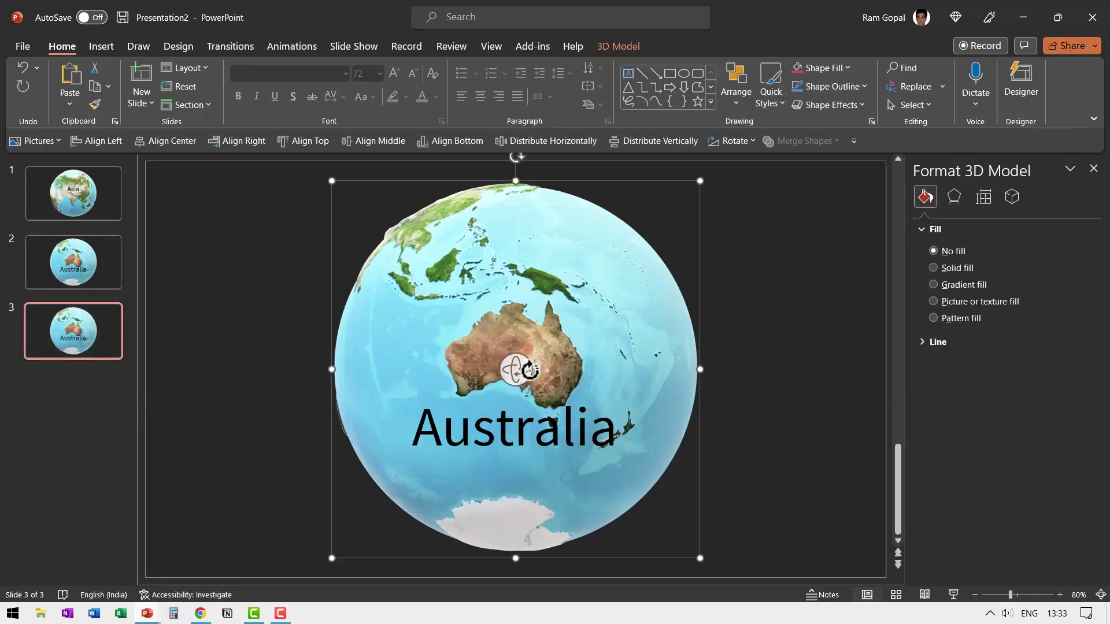
{"action": "left_click_drag", "start_coordinate": [516, 369], "coordinate": [227, 570]}
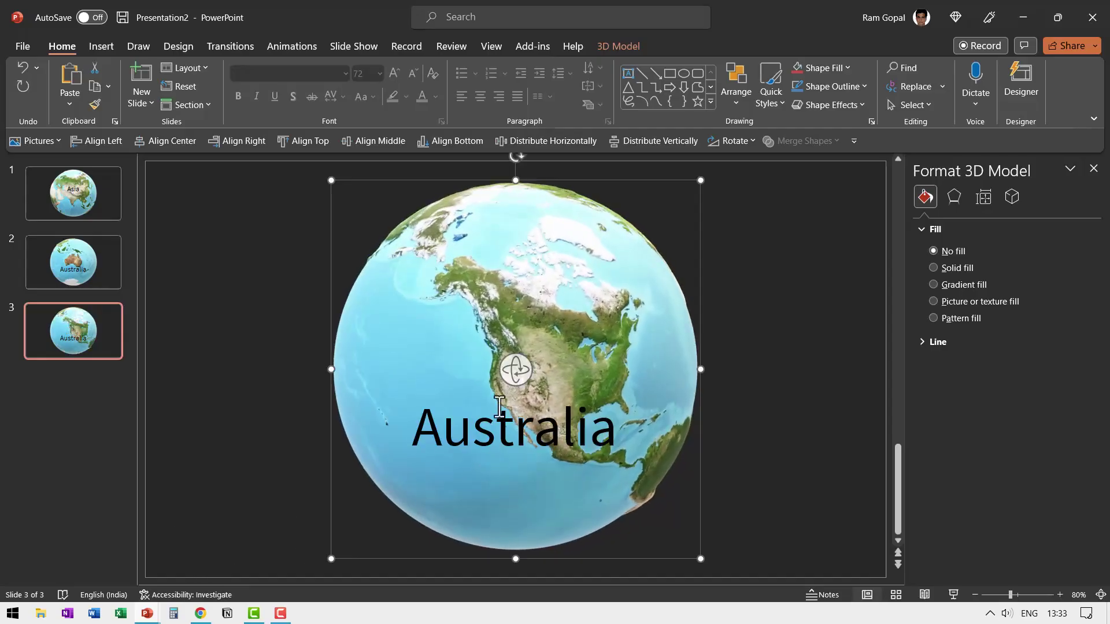
{"action": "left_click", "coordinate": [459, 416]}
{"action": "key", "text": "ctrl+a"}
{"action": "type", "text": "Nor"}
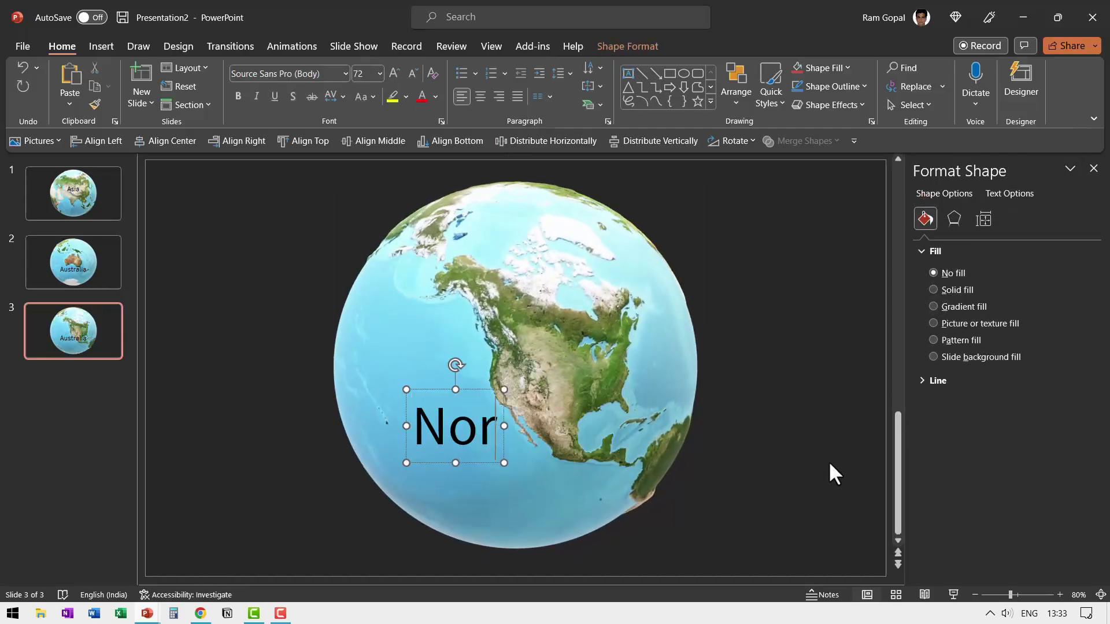
{"action": "type", "text": "th Anerica"}
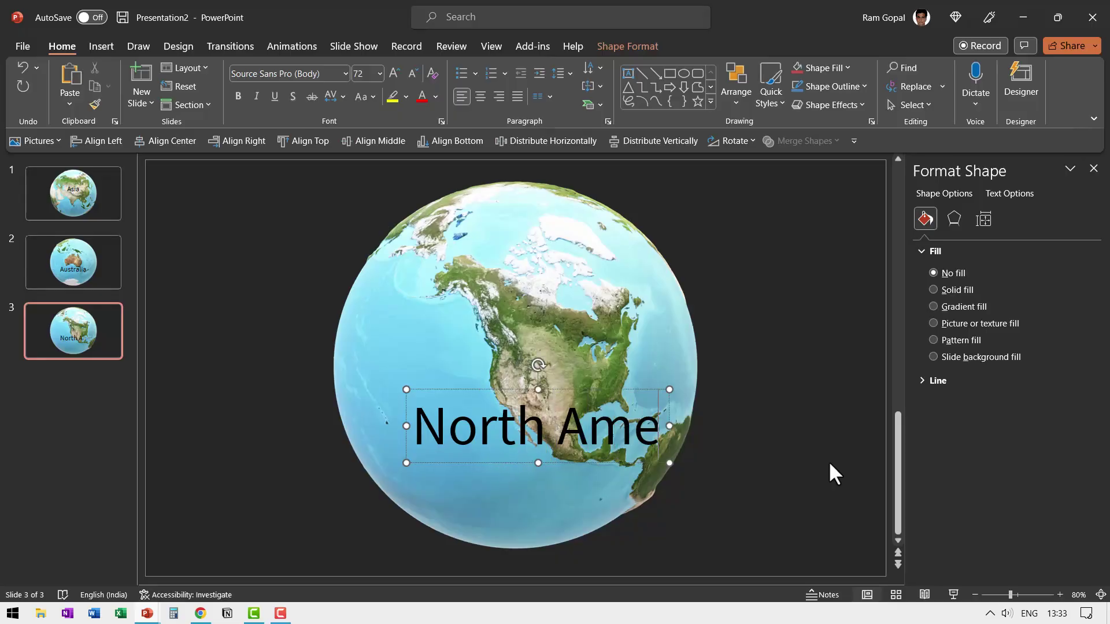
{"action": "key", "text": "Escape"}
- Shrink the North America label to 60 pt, narrow it so it wraps, and reposition it
{"action": "left_click", "coordinate": [412, 72]}
{"action": "left_click", "coordinate": [414, 73]}
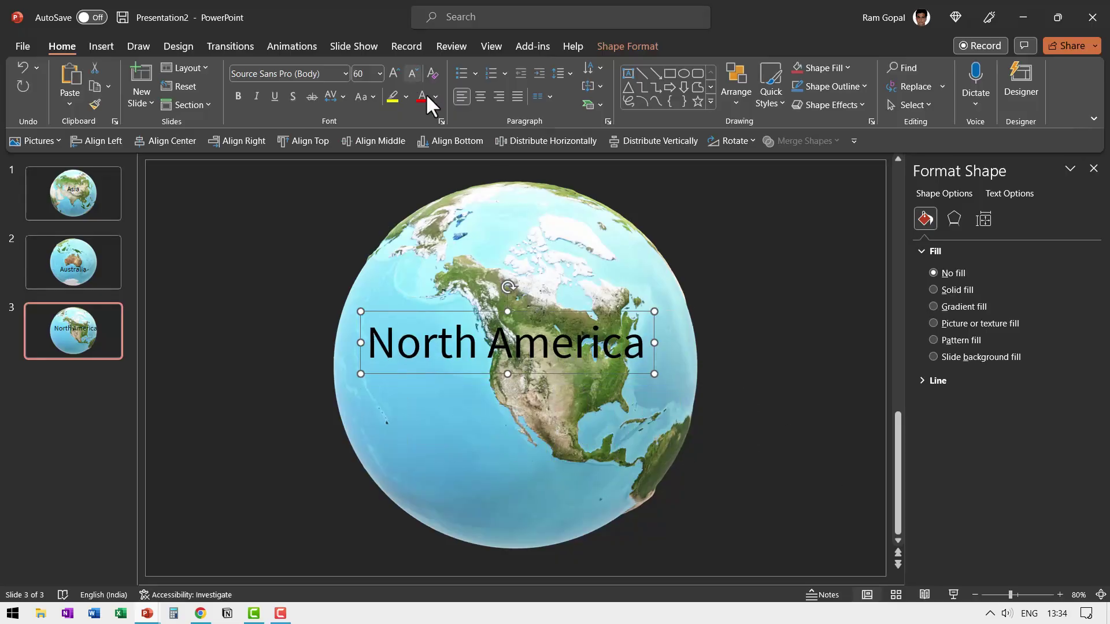
{"action": "left_click_drag", "start_coordinate": [545, 313], "coordinate": [548, 338]}
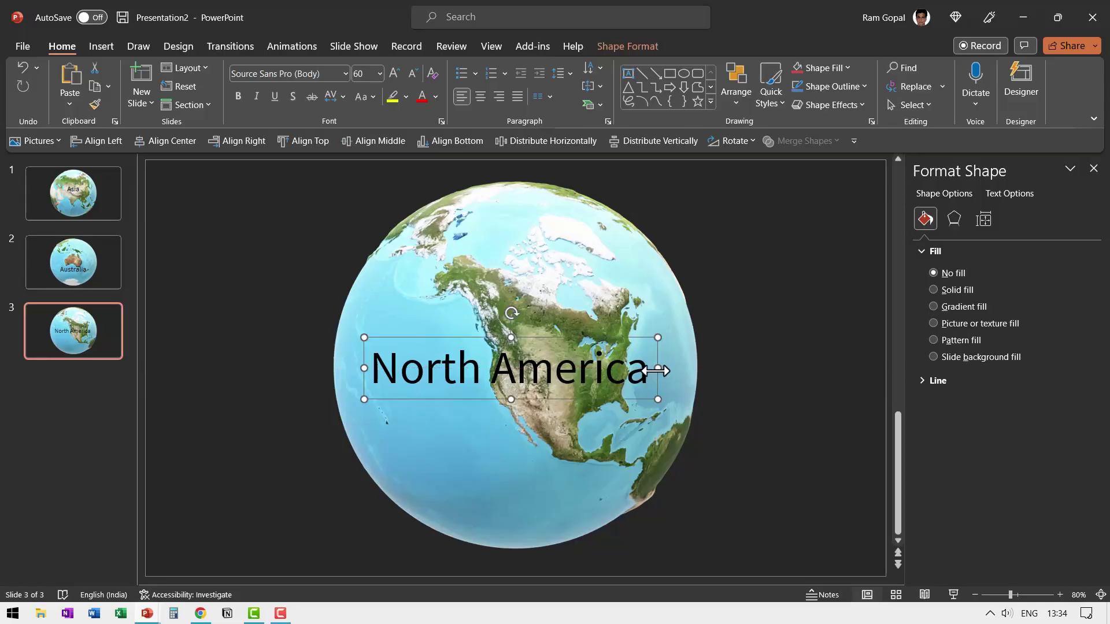
{"action": "left_click_drag", "start_coordinate": [657, 368], "coordinate": [543, 425]}
{"action": "left_click_drag", "start_coordinate": [511, 341], "coordinate": [516, 339]}
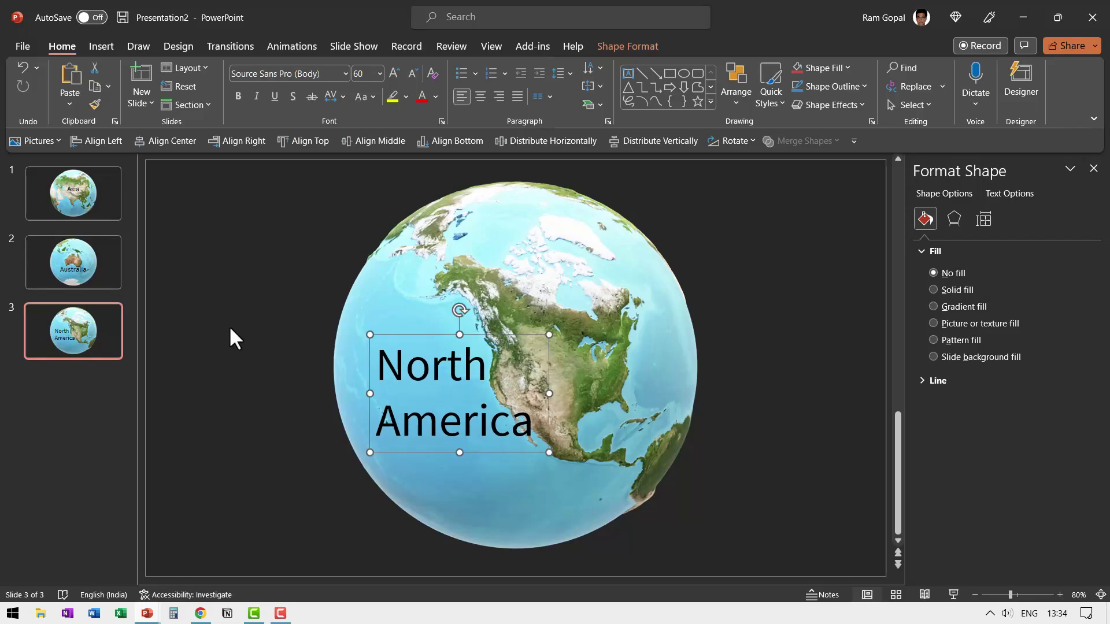
- Duplicate slide 3 as slide 4, turn the globe to South America, and change the label to 'South America'
{"action": "right_click", "coordinate": [60, 346]}
{"action": "left_click", "coordinate": [131, 398]}
{"action": "left_click", "coordinate": [531, 397]}
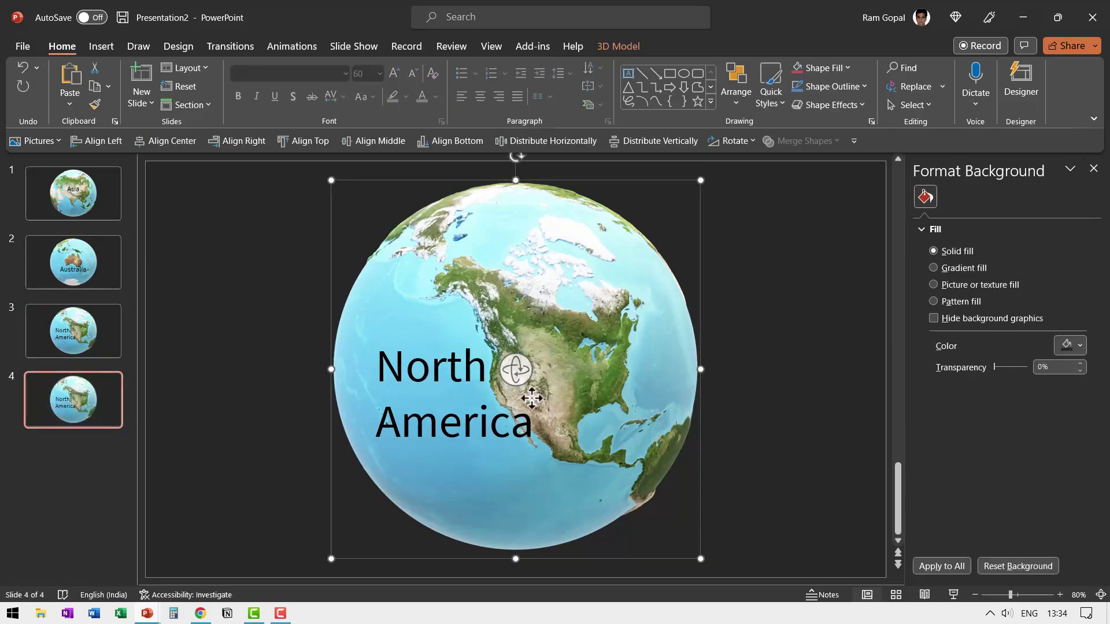
{"action": "left_click_drag", "start_coordinate": [515, 370], "coordinate": [388, 193]}
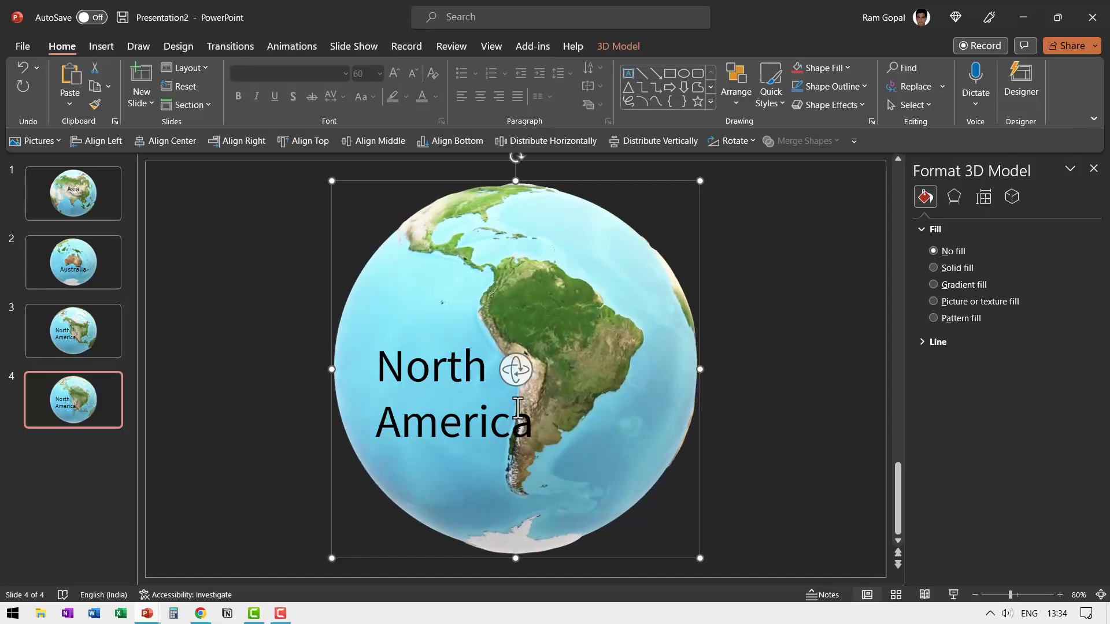
{"action": "double_click", "coordinate": [408, 366]}
{"action": "key", "text": "BackSpace"}
{"action": "type", "text": "South"}
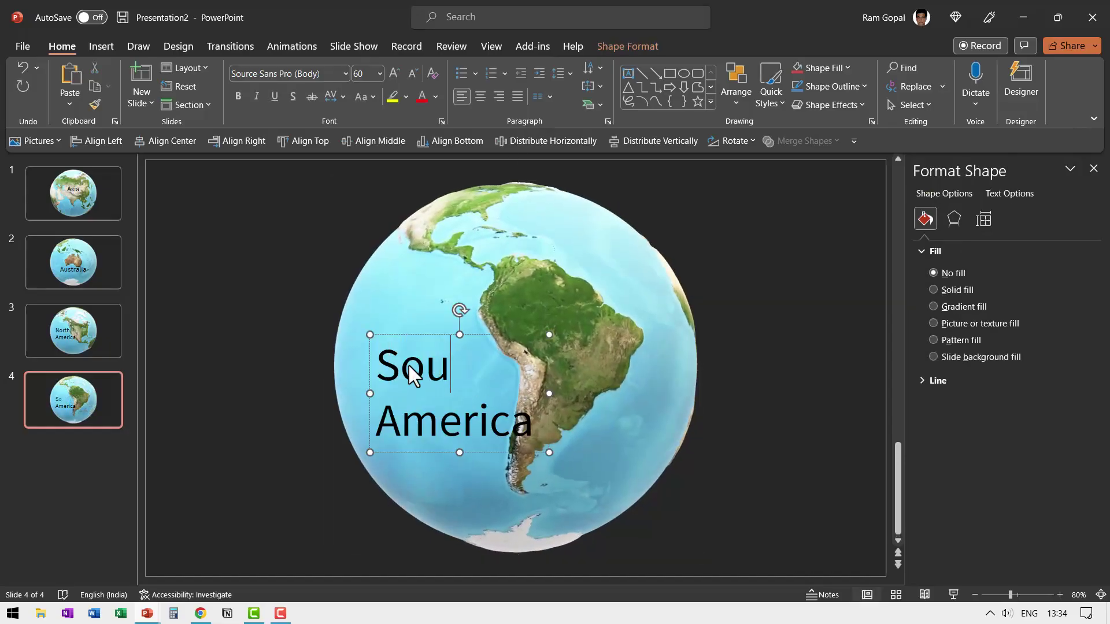
{"action": "left_click", "coordinate": [787, 364]}
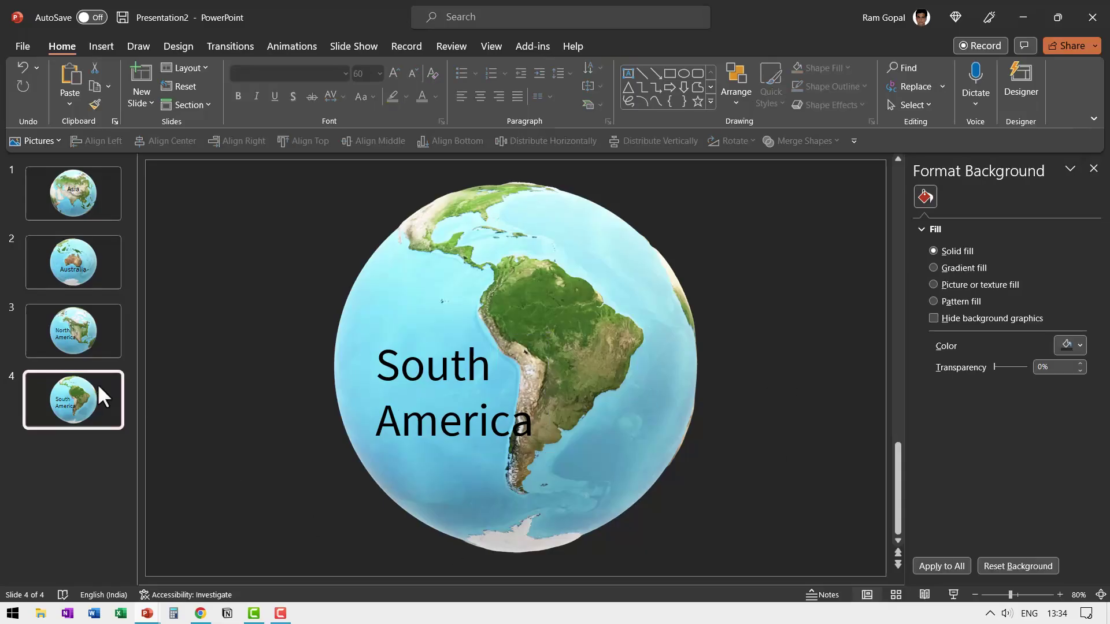
{"action": "left_click", "coordinate": [91, 266]}
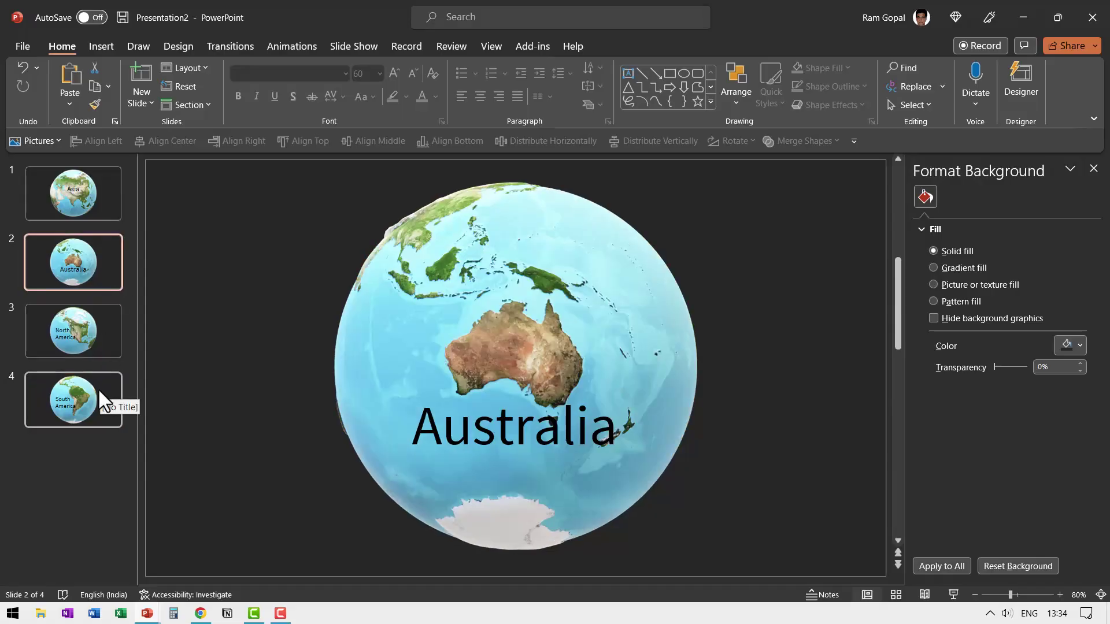
- Apply the Morph transition to slides 2, 3 and 4 together
{"action": "left_click", "coordinate": [98, 387], "text": "shift"}
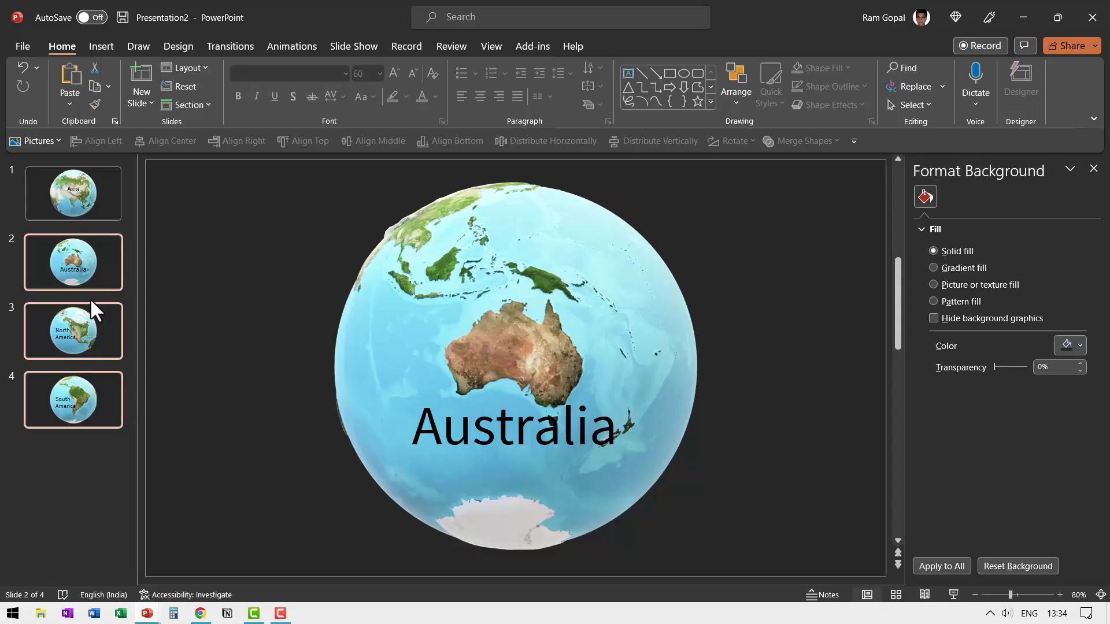
{"action": "left_click", "coordinate": [231, 46]}
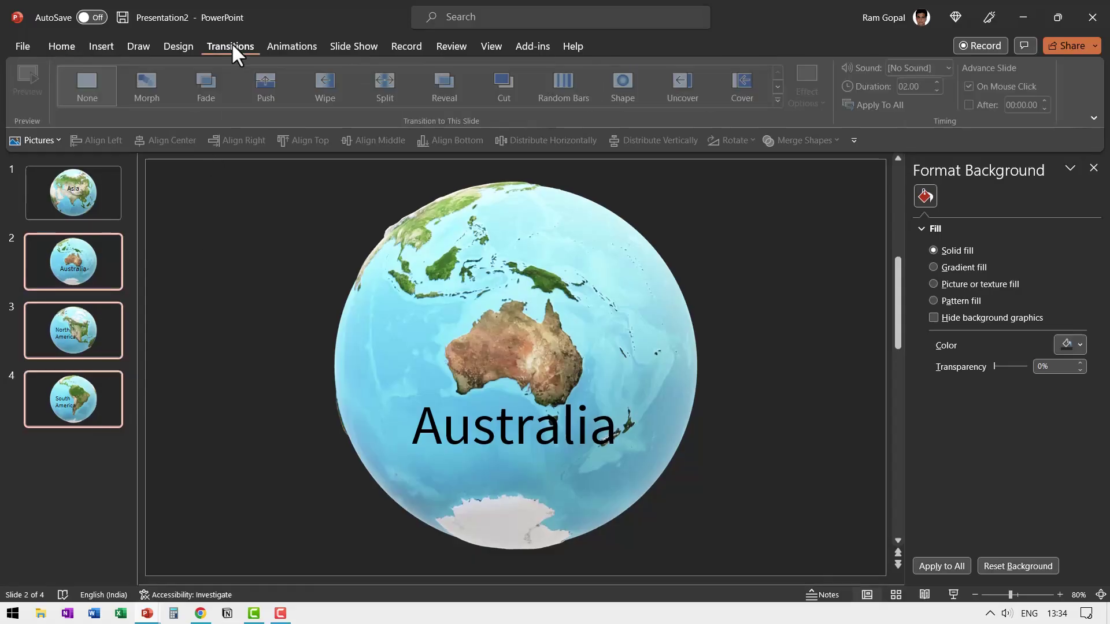
{"action": "left_click", "coordinate": [157, 97]}
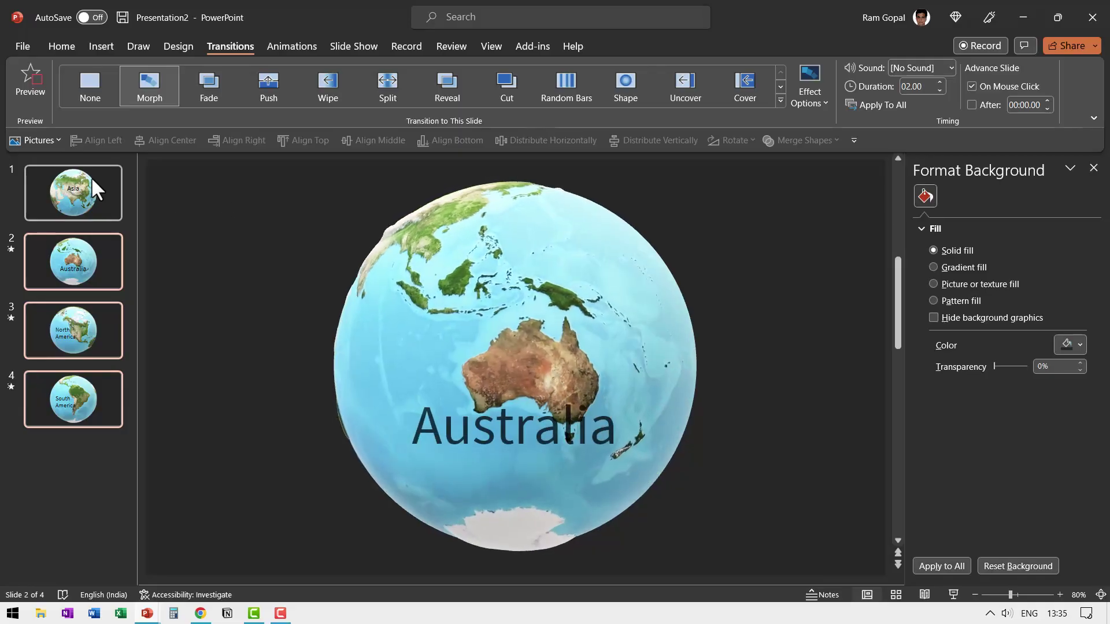
{"action": "left_click", "coordinate": [91, 177]}
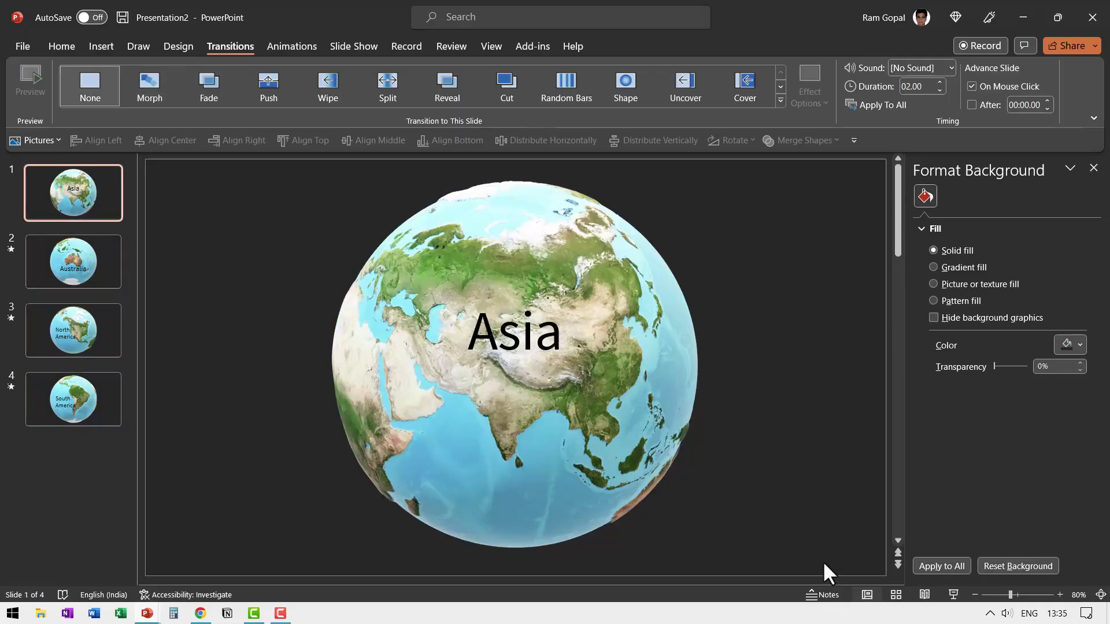